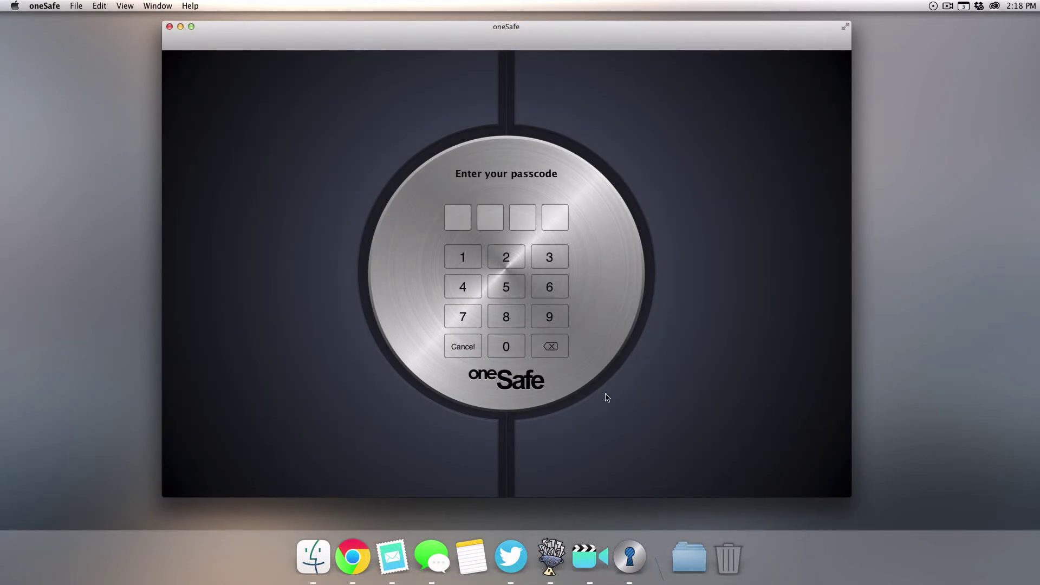
Enter the four-digit passcode to unlock the vault, then start a new Wallet item
left_click(507, 345)
left_click(505, 315)
left_click(500, 265)
left_click(549, 291)
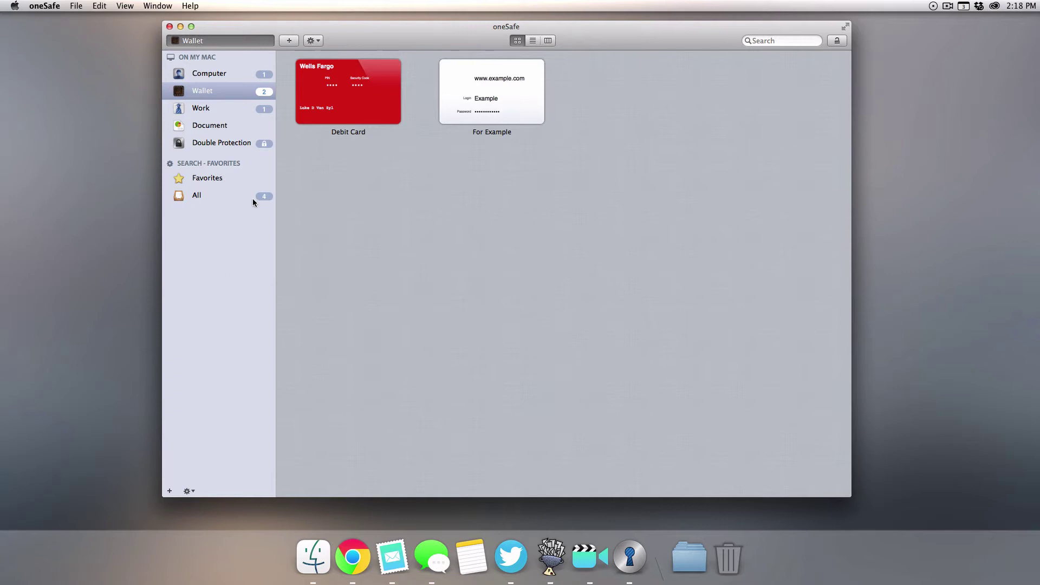
left_click(289, 41)
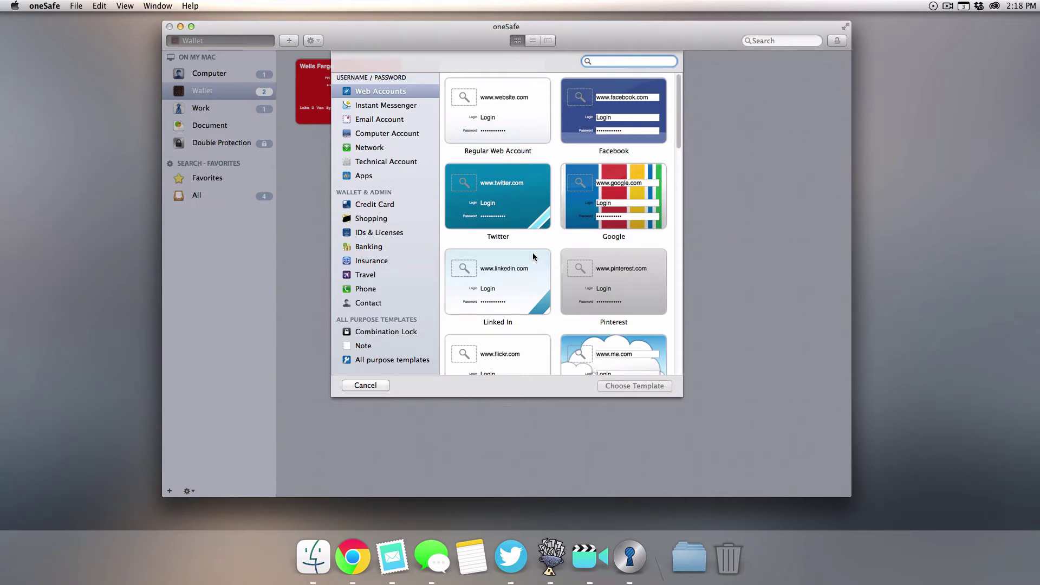
left_click(513, 221)
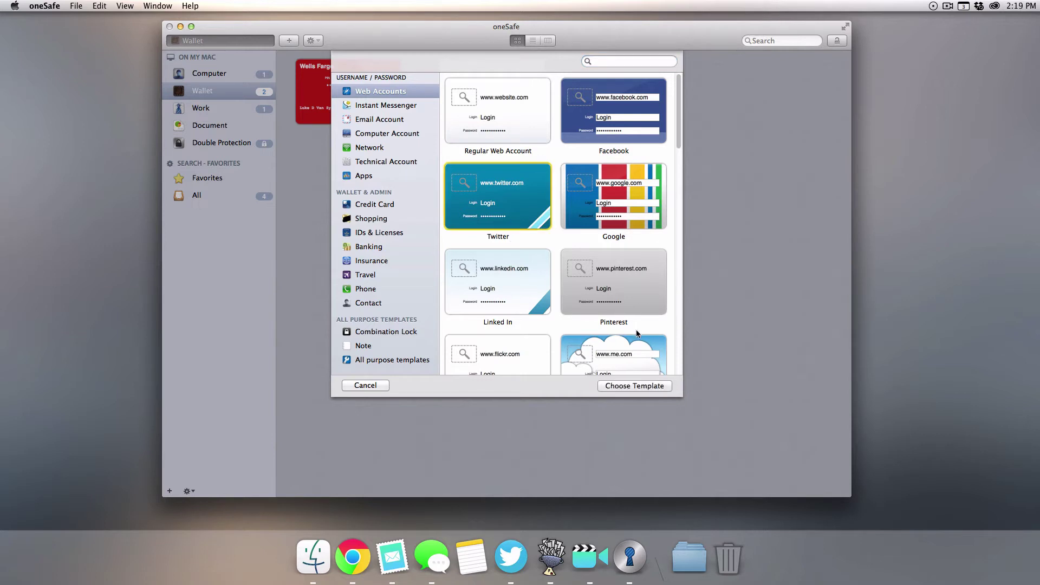
left_click(620, 385)
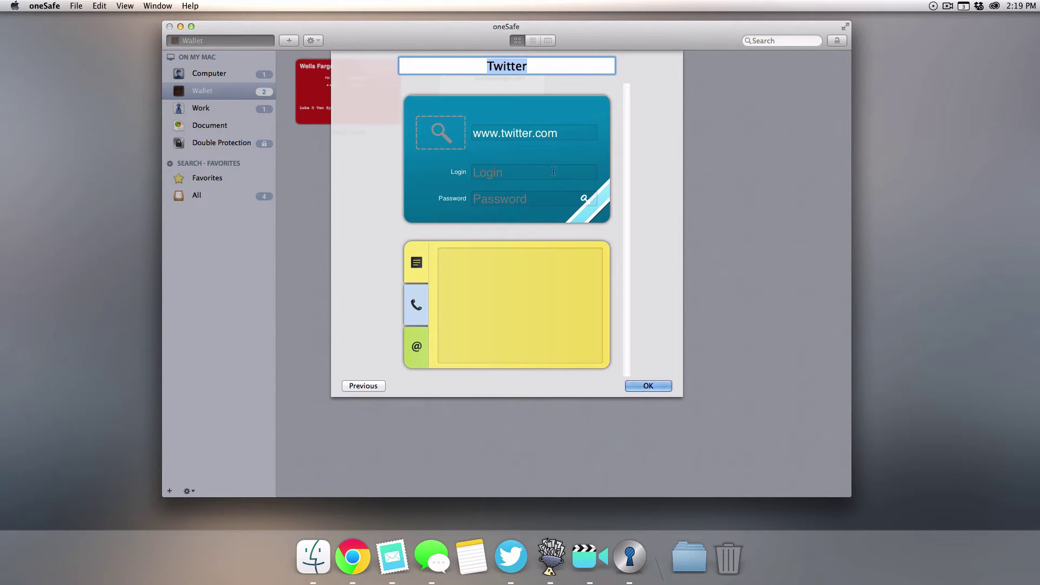
key("Return")
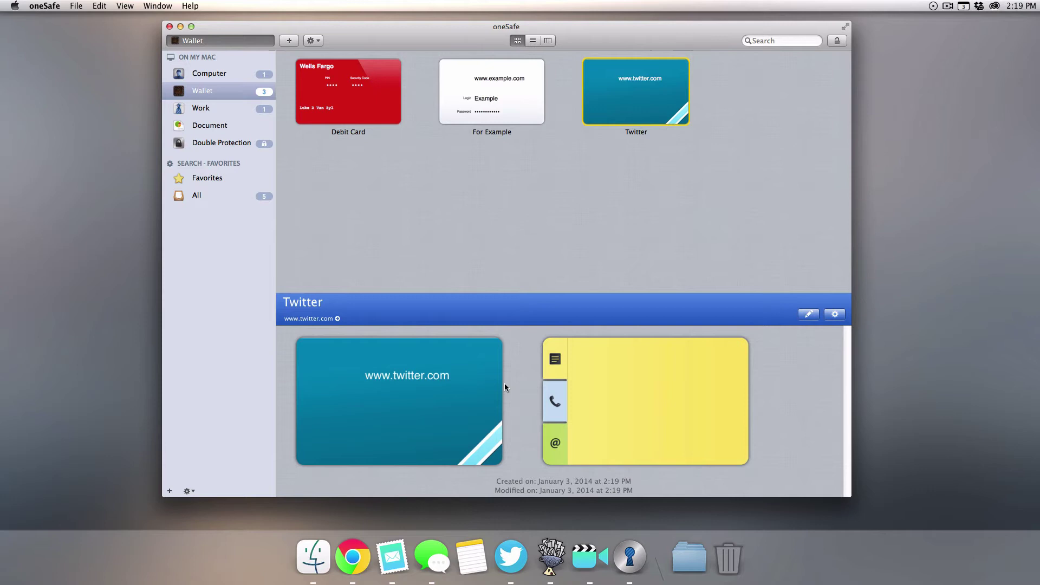
left_click(517, 164)
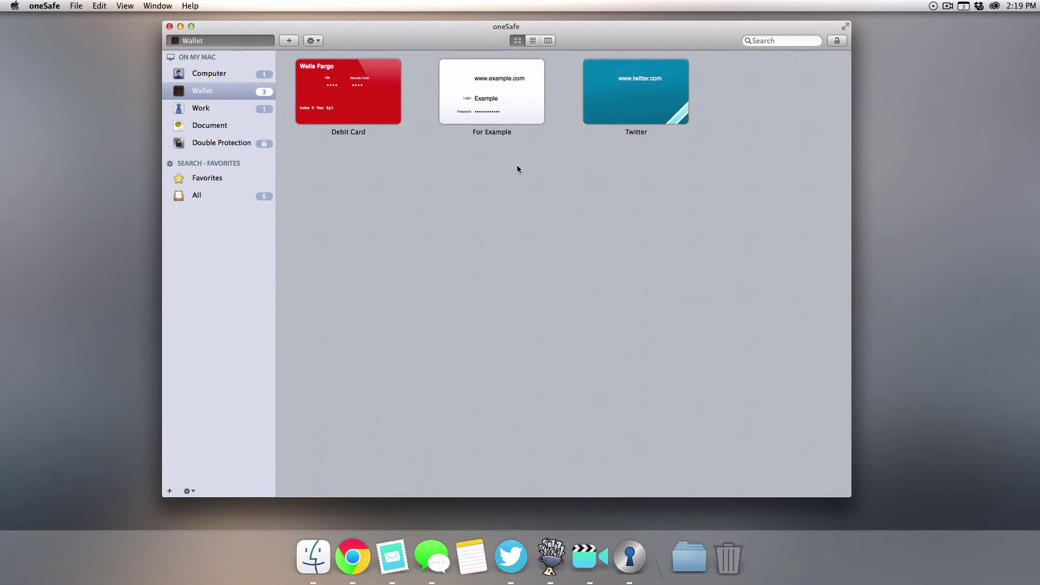
left_click(679, 123)
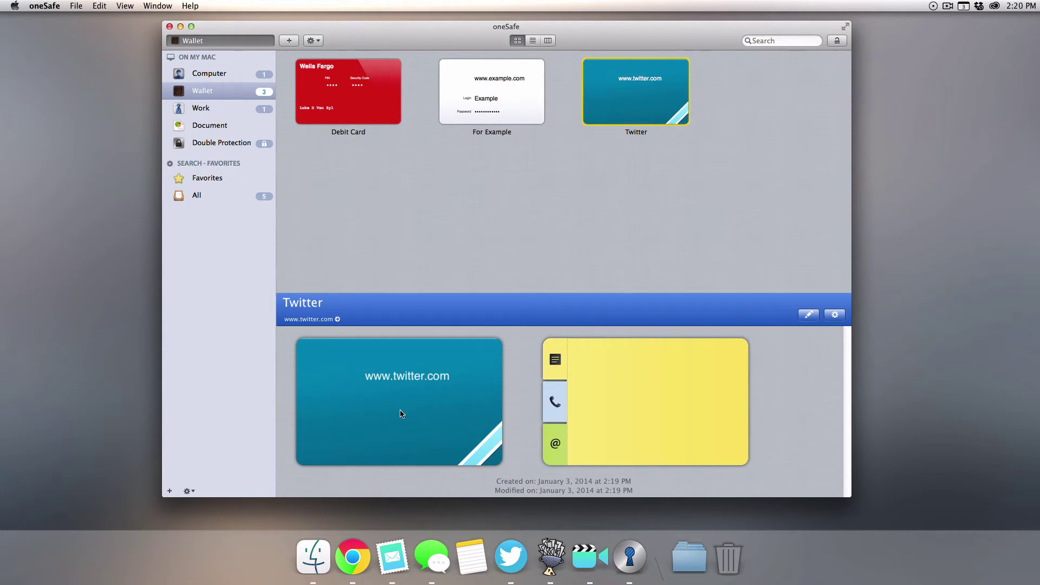
left_click(558, 389)
left_click(561, 433)
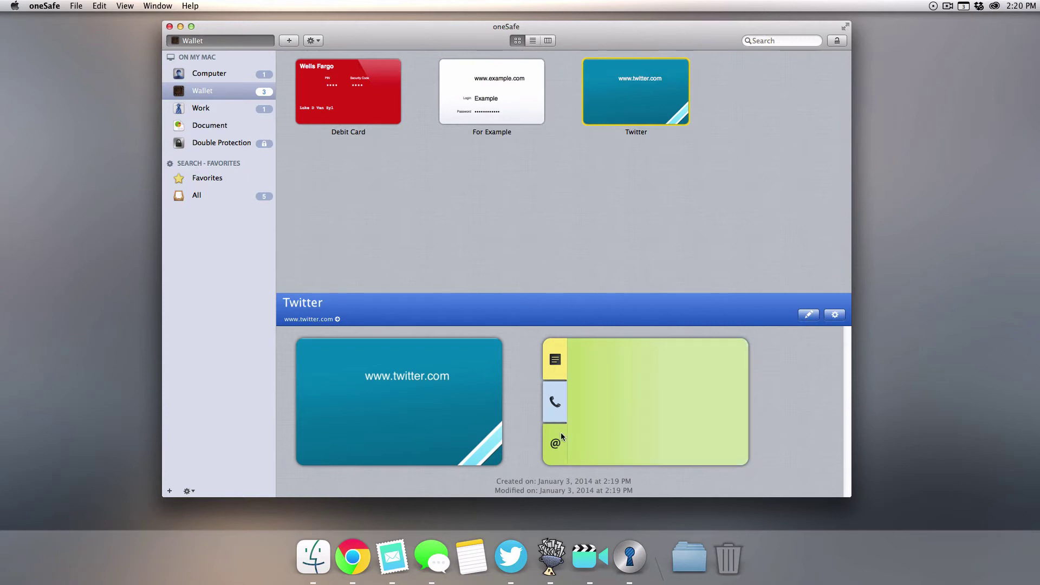
left_click(337, 319)
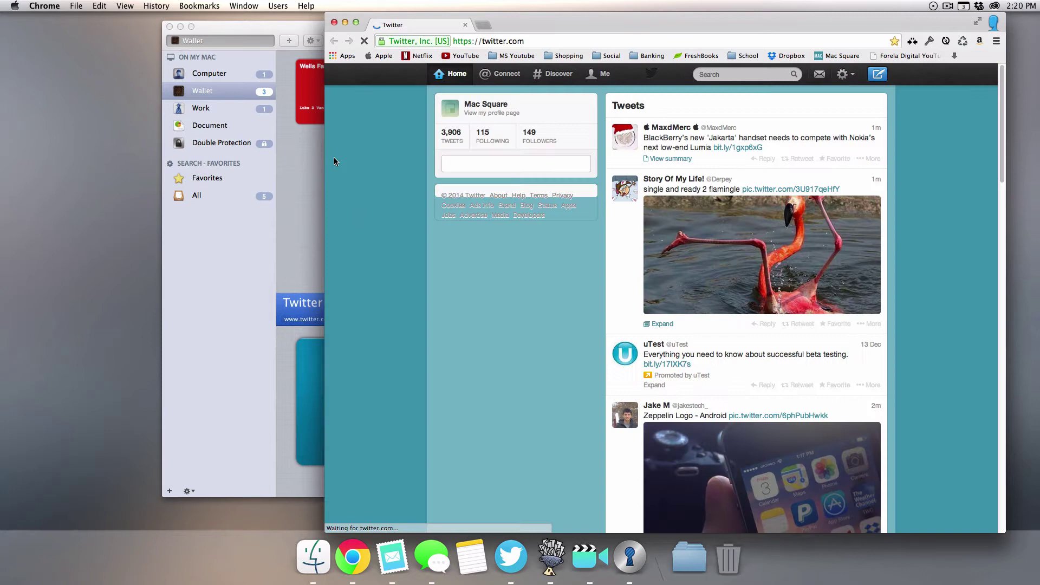
left_click(334, 25)
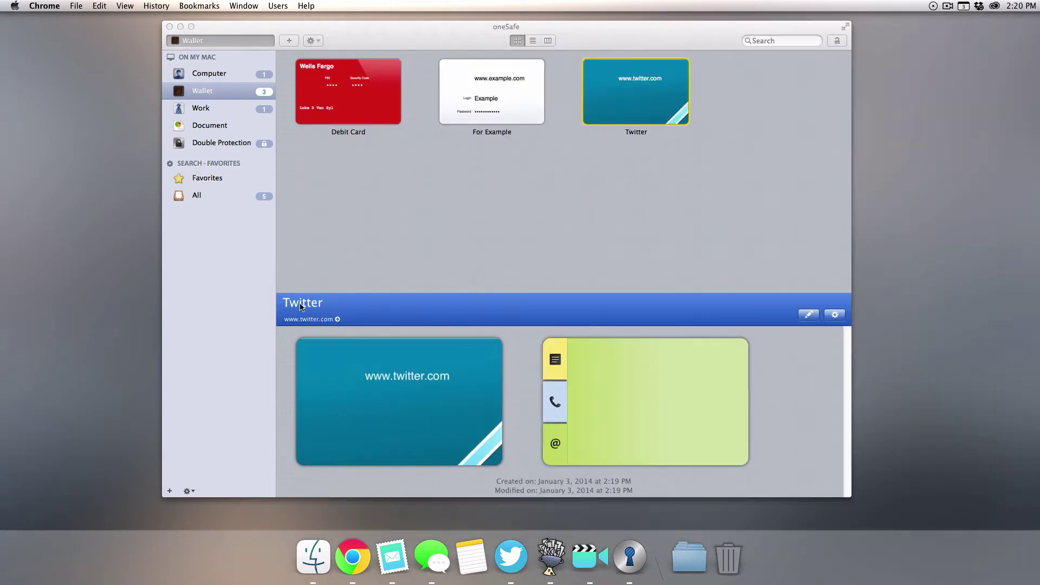
Quit Chrome and show the For Example entry's password in large type
key("Left")
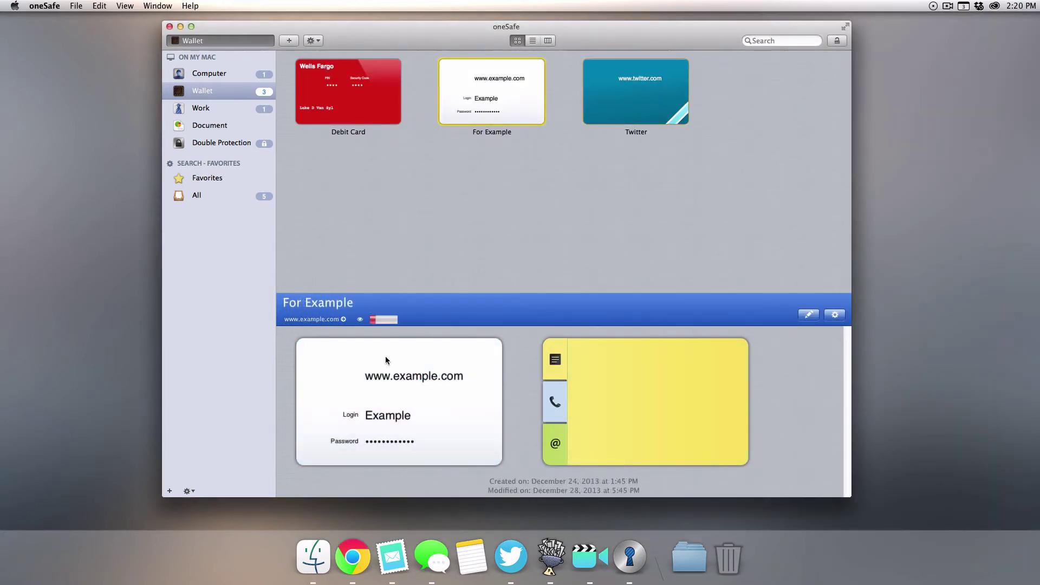
left_click(360, 320)
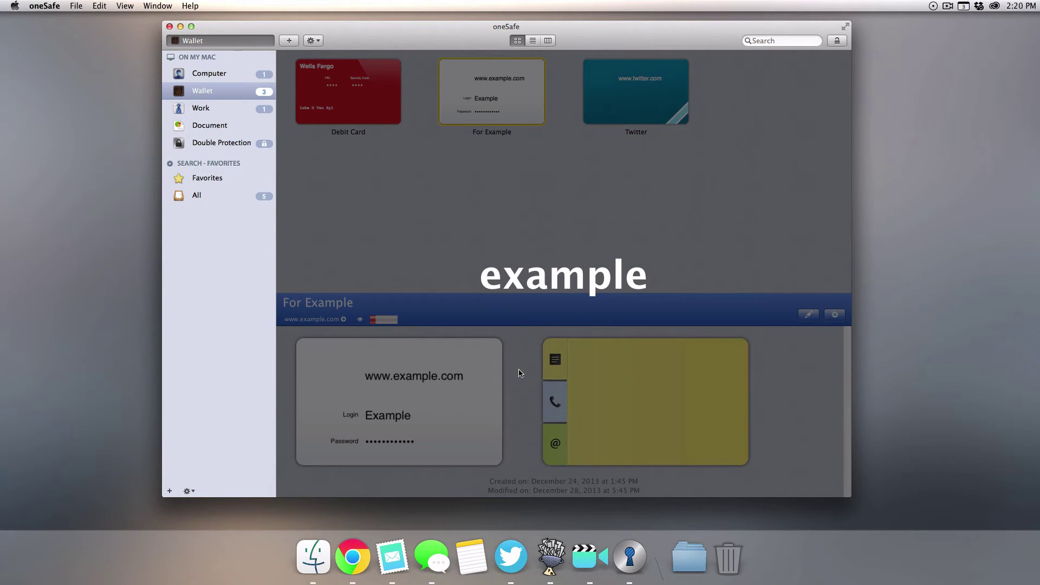
Dismiss the large password and scroll through the For Example card's background thumbnails
left_click(835, 315)
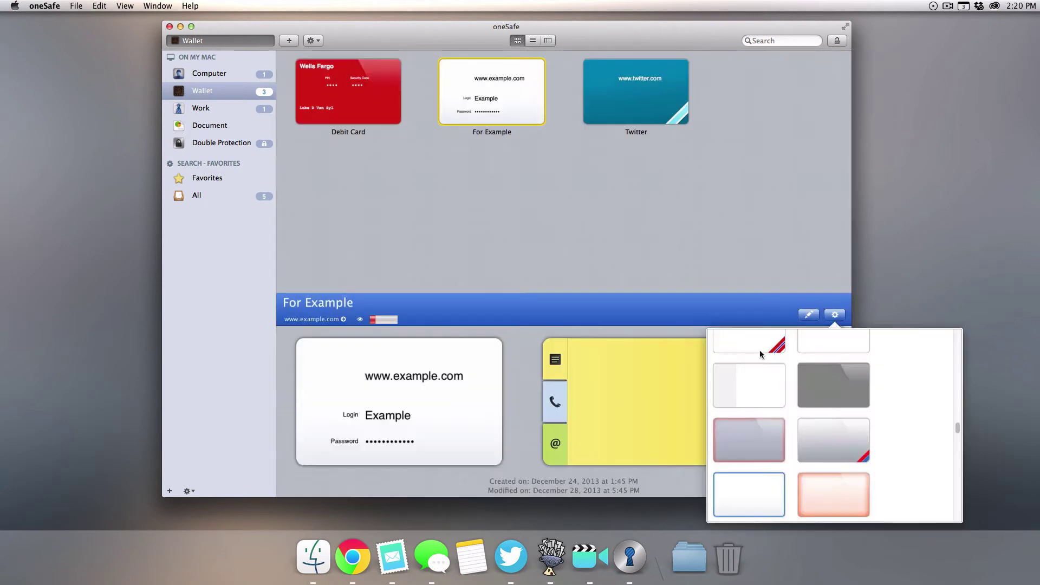
scroll(812, 376, "up", 6)
scroll(812, 381, "up", 5)
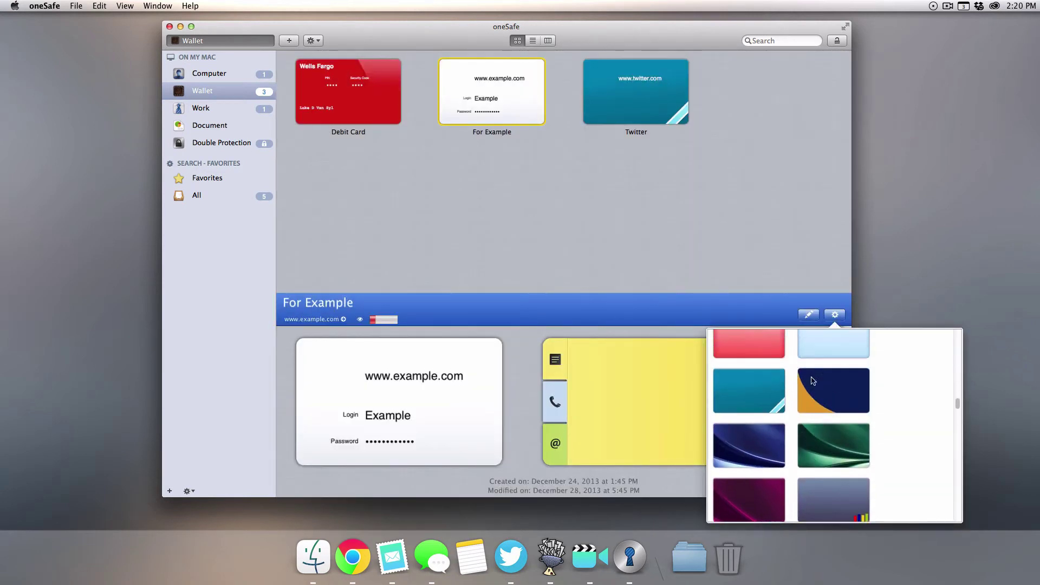
scroll(811, 381, "up", 3)
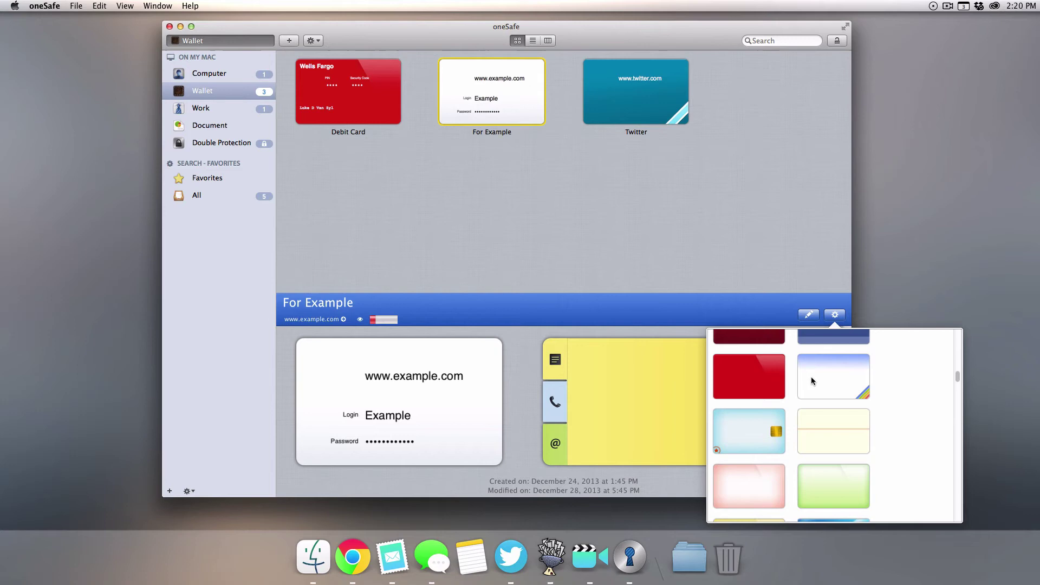
scroll(812, 381, "up", 3)
scroll(812, 381, "up", 1)
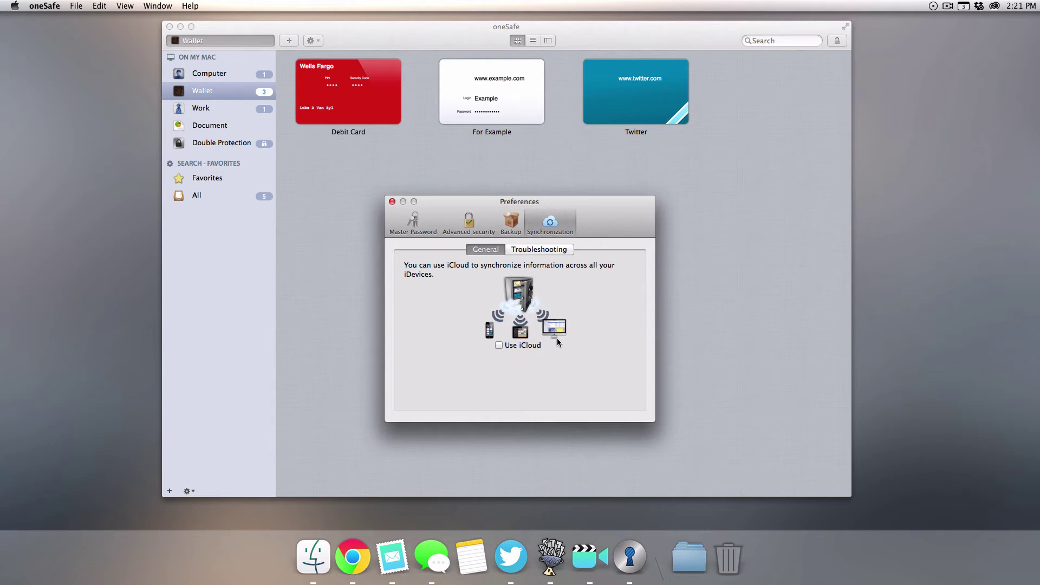
View the Backup, Advanced security and Master Password panes, then close Preferences with Cmd+W
left_click(517, 231)
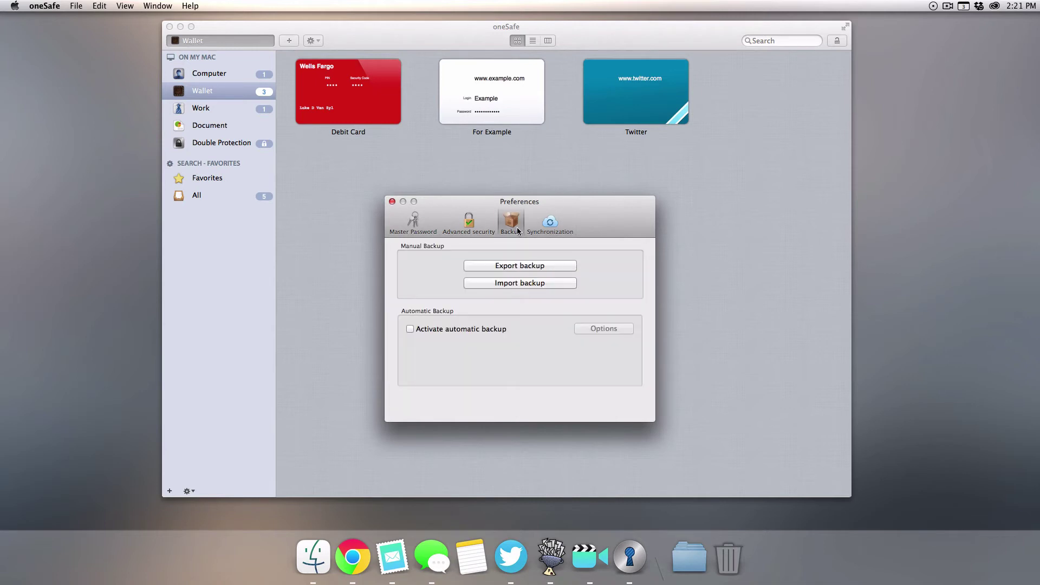
left_click(465, 224)
left_click(417, 224)
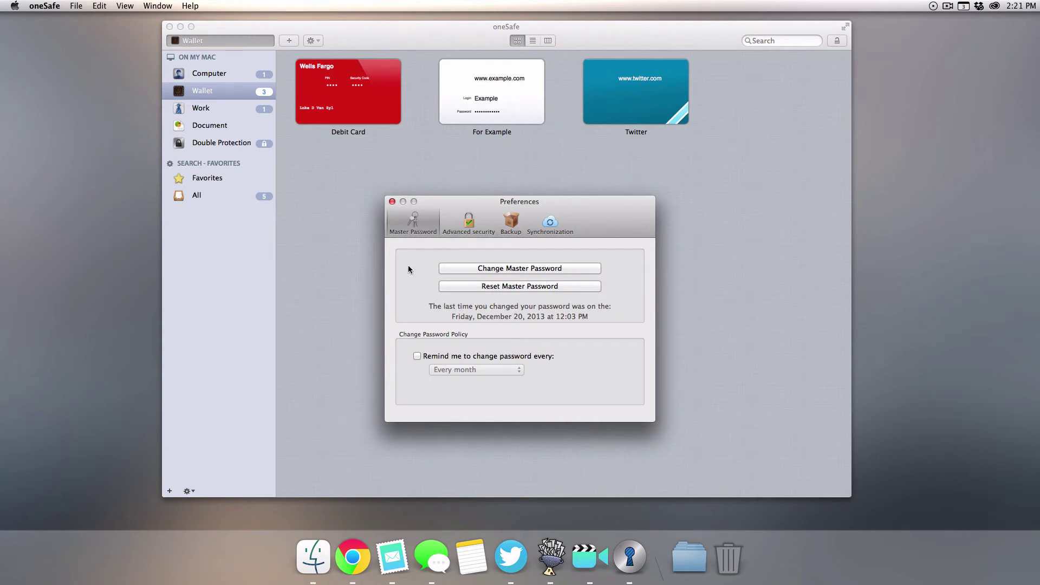
key("super+w")
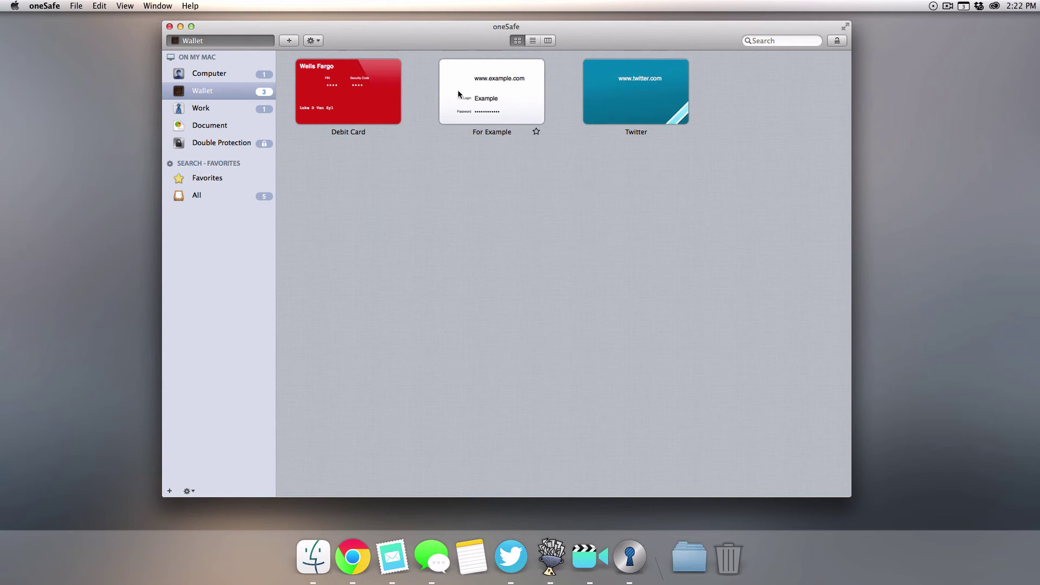
left_click(484, 101)
left_click(834, 315)
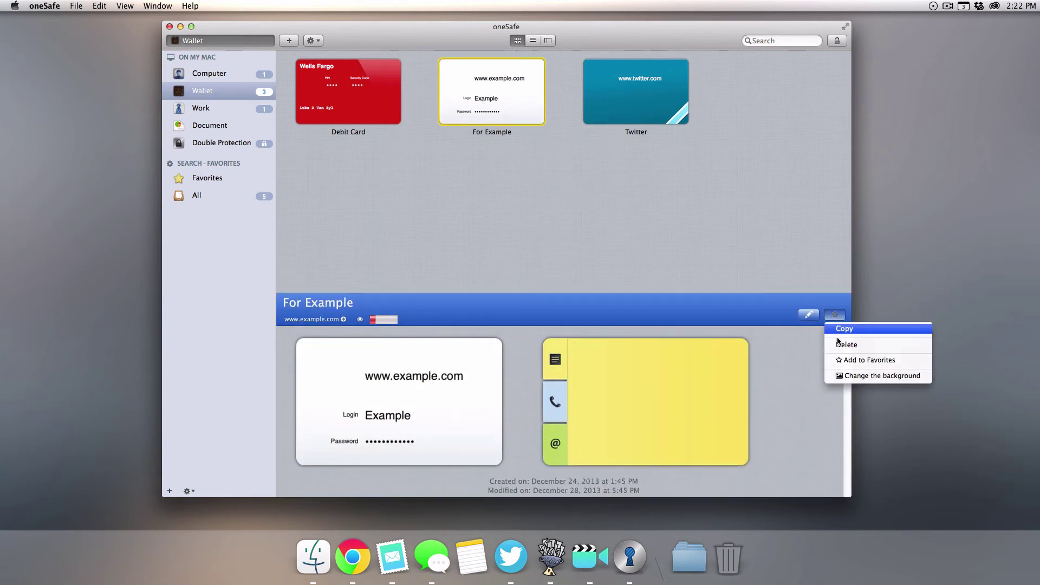
left_click(844, 375)
scroll(840, 393, "up", 15)
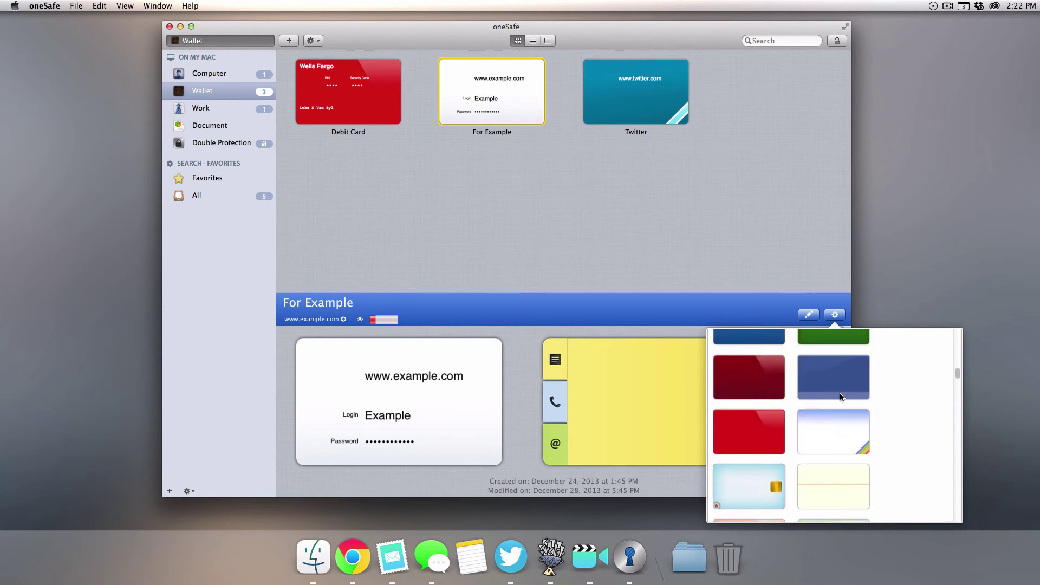
scroll(840, 392, "up", 4)
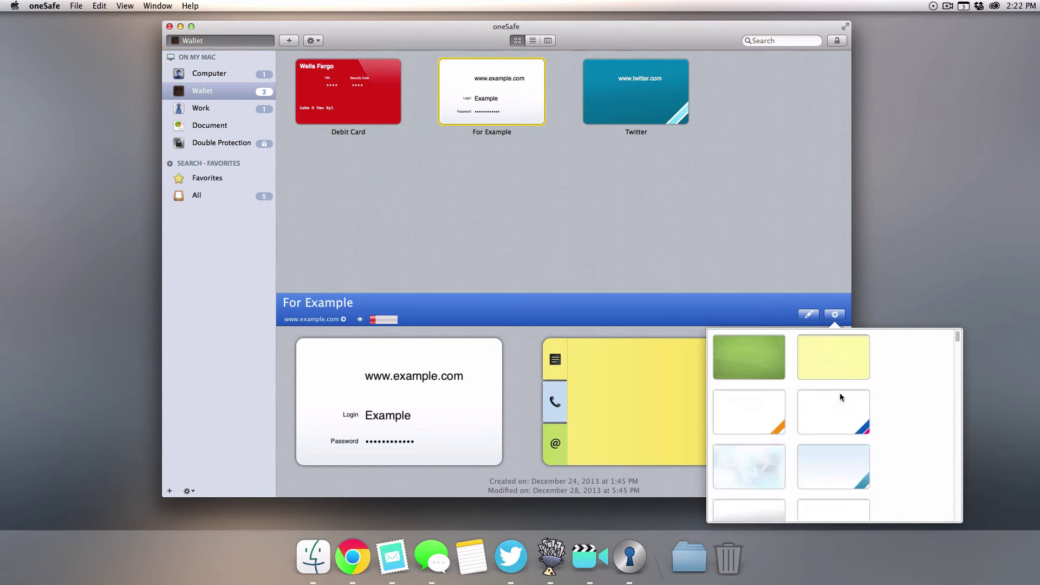